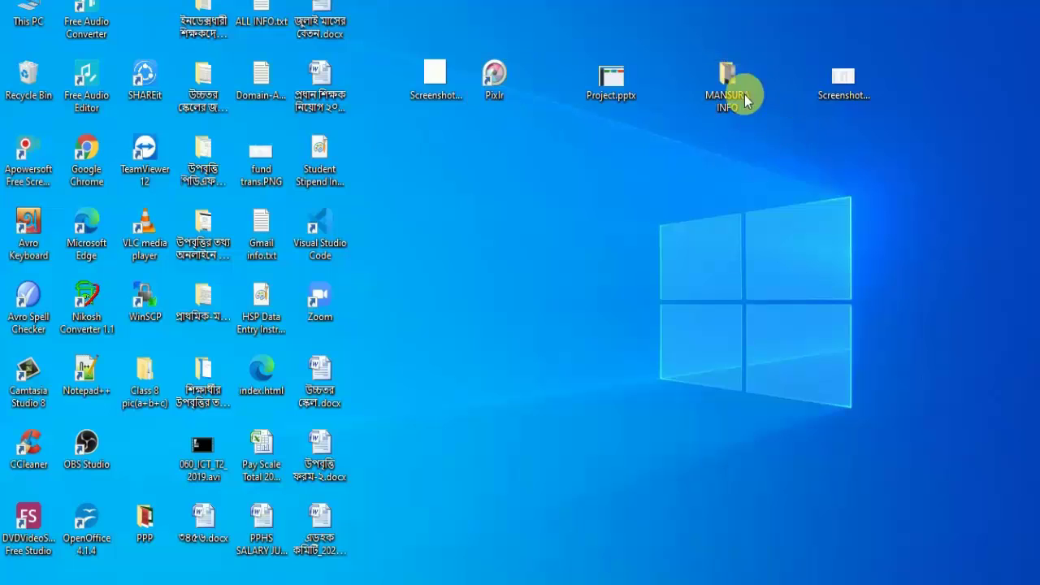
# Open the desktop screenshot Screenshot_1.png and enlarge it to about 141% to read the list of required attachments
pyautogui.doubleClick(845, 77)
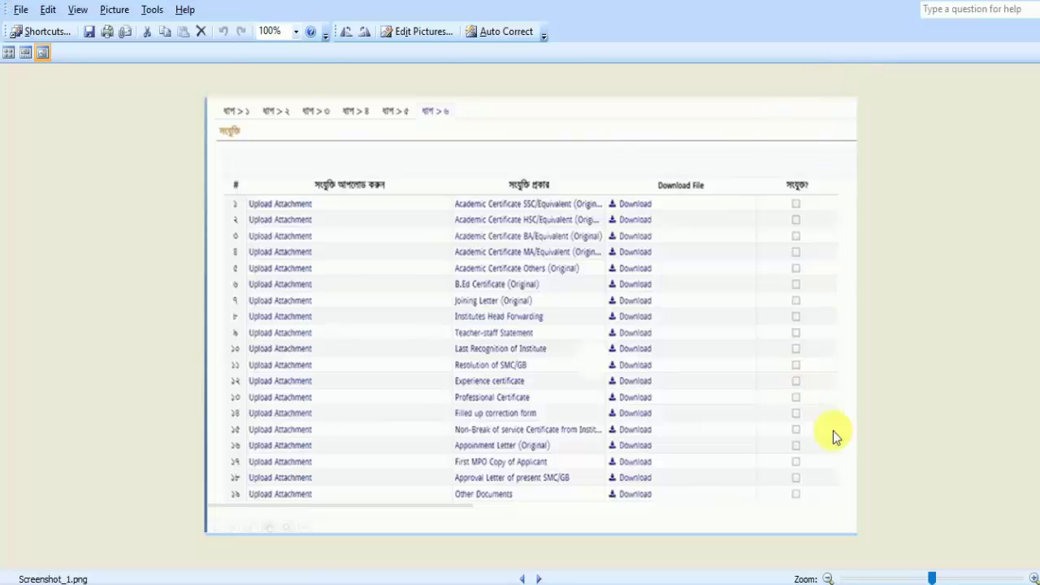
pyautogui.moveTo(932, 579); pyautogui.dragTo(945, 575)
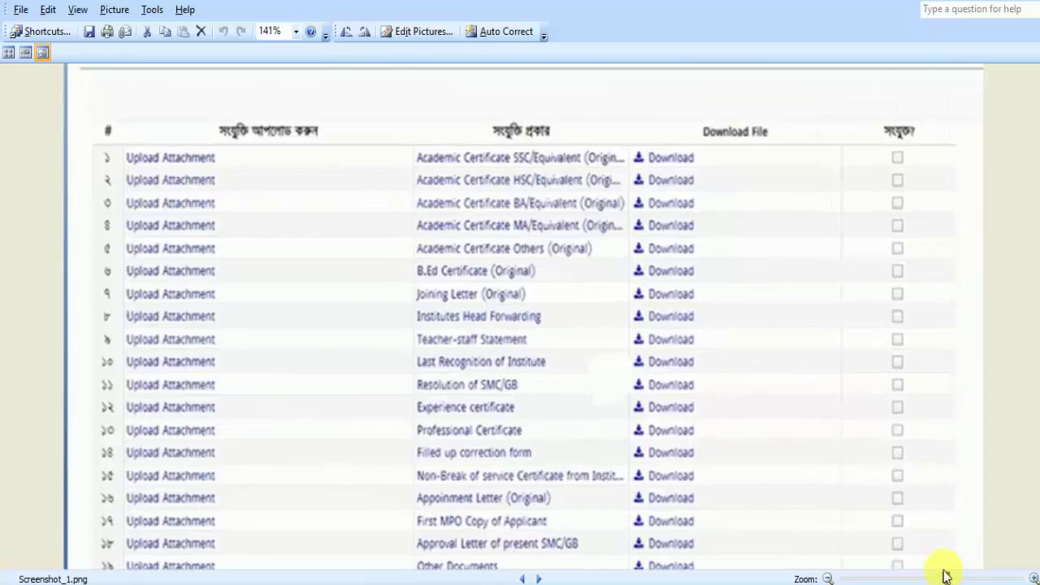
pyautogui.moveTo(826, 236); pyautogui.dragTo(819, 169)
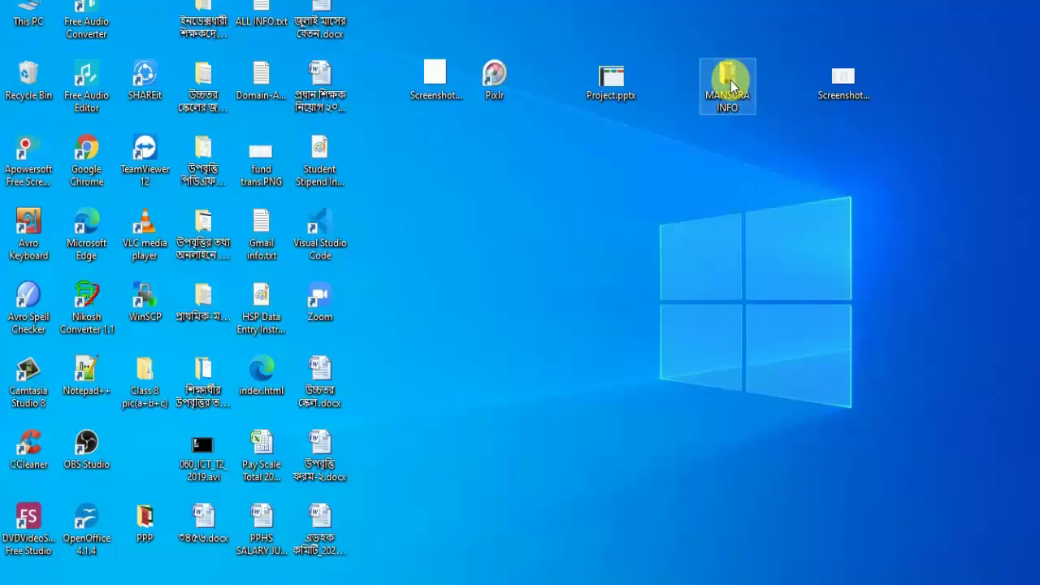
# Open the applicant's info folder on the desktop and view the SSC certificate scan
pyautogui.doubleClick(730, 84)
pyautogui.click(272, 161)
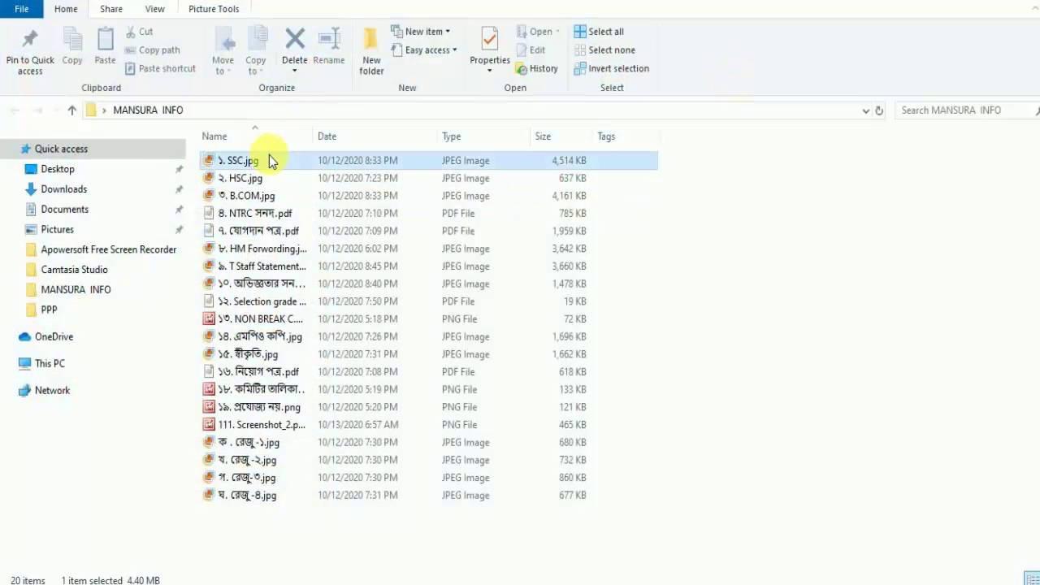
pyautogui.doubleClick(273, 161)
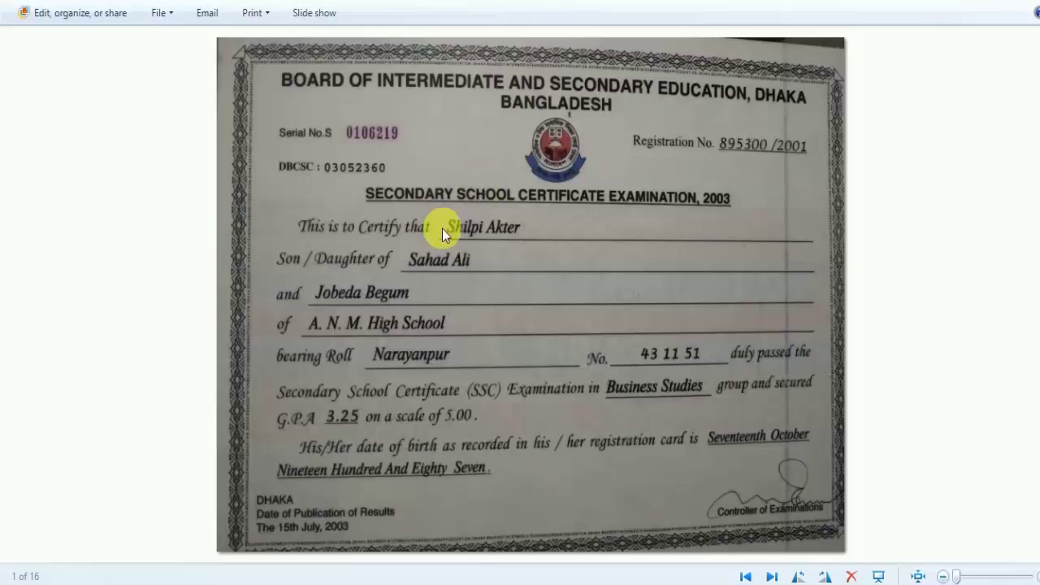
# Look through all the remaining scanned documents in the folder, then close the viewer and return to the desktop
pyautogui.click(771, 576)
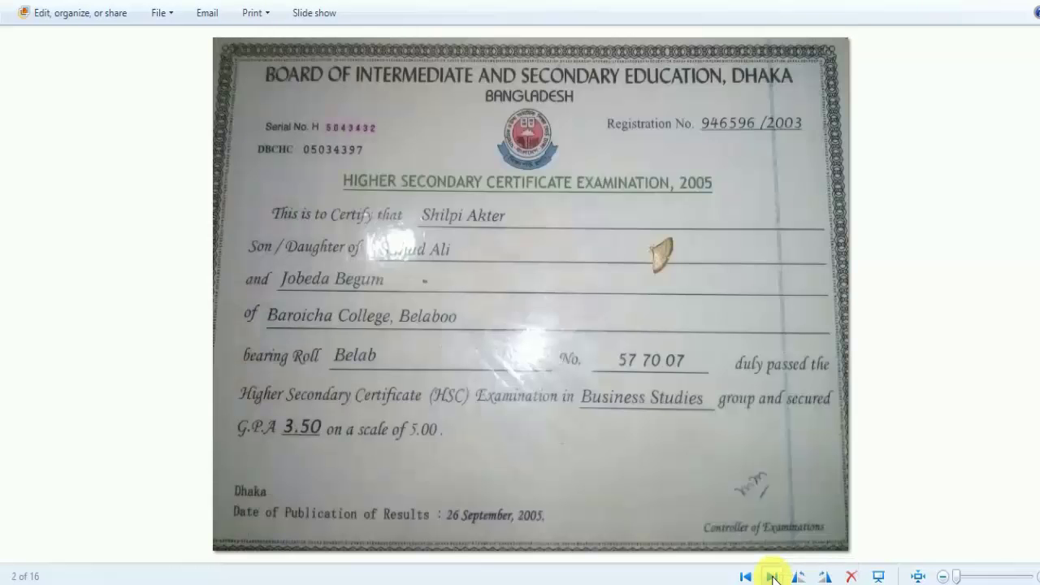
pyautogui.click(771, 576)
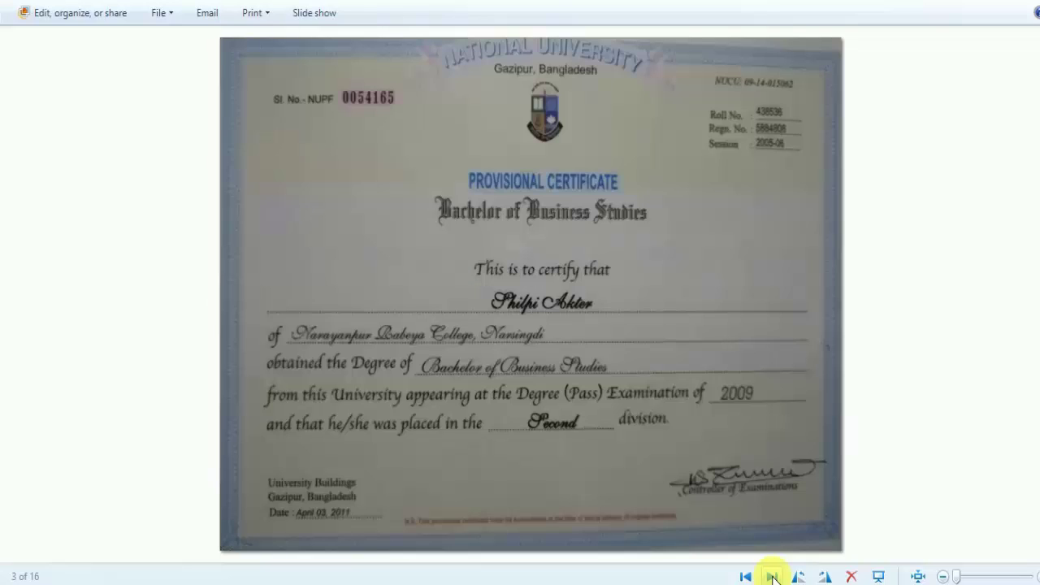
pyautogui.click(771, 576)
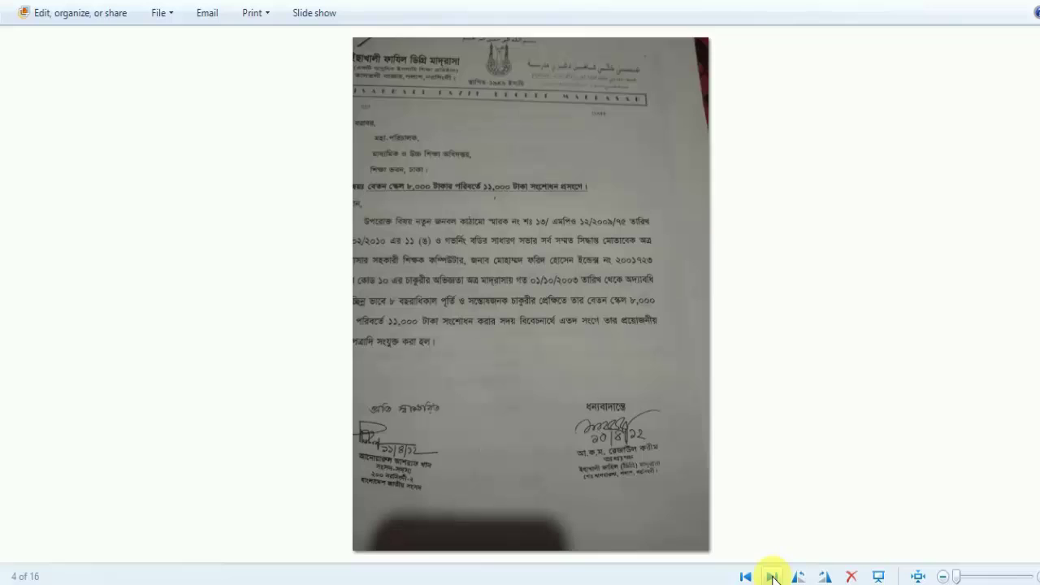
pyautogui.click(771, 576)
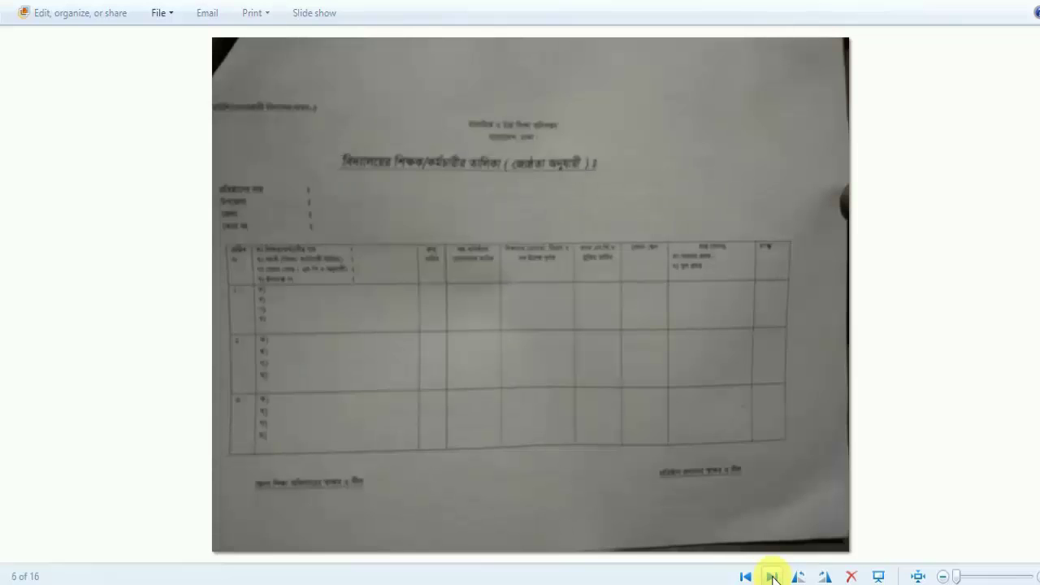
pyautogui.click(771, 576)
pyautogui.click(771, 576)
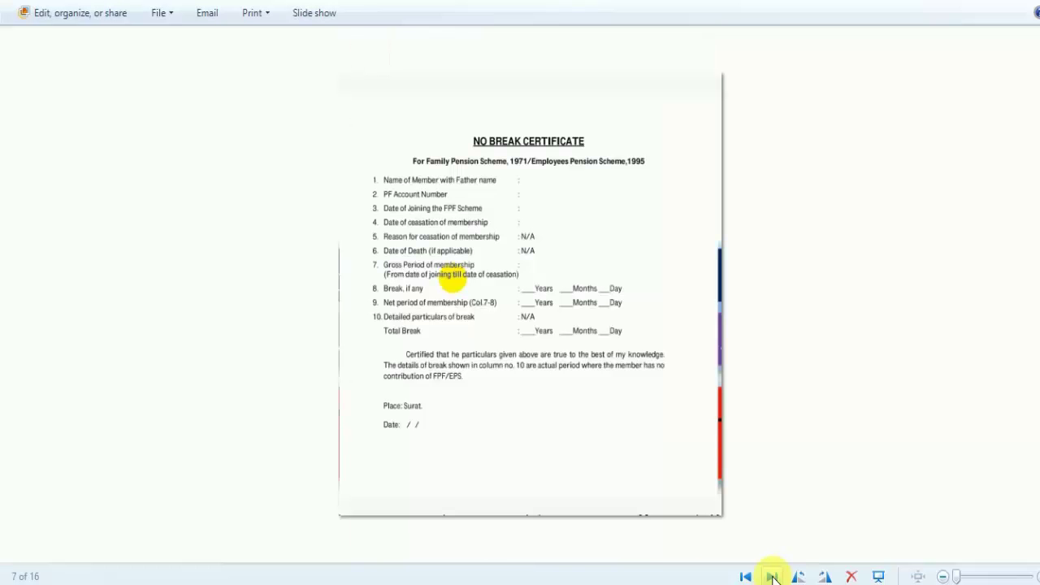
pyautogui.click(771, 577)
pyautogui.click(771, 576)
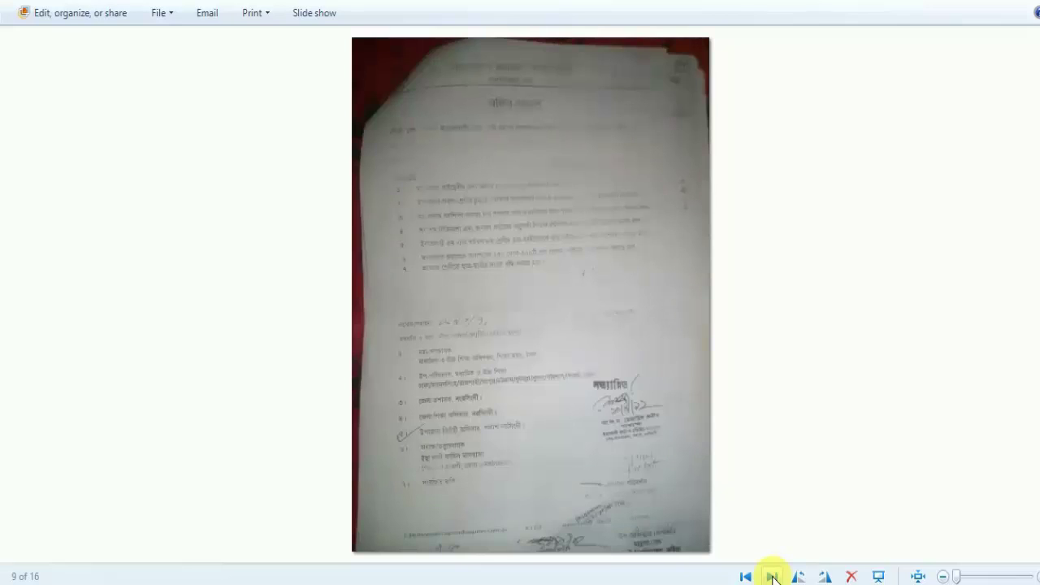
pyautogui.click(771, 576)
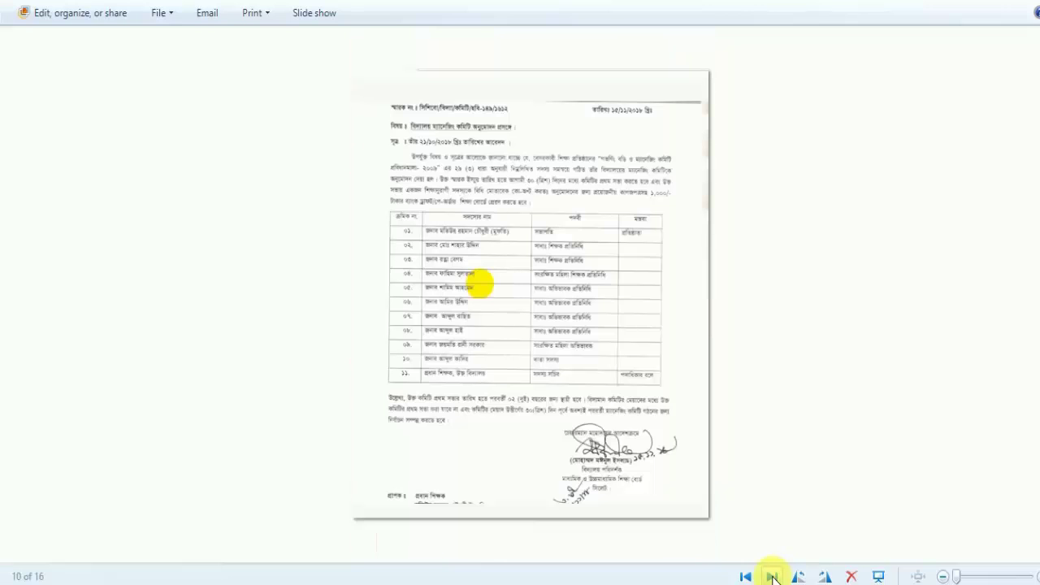
pyautogui.click(771, 576)
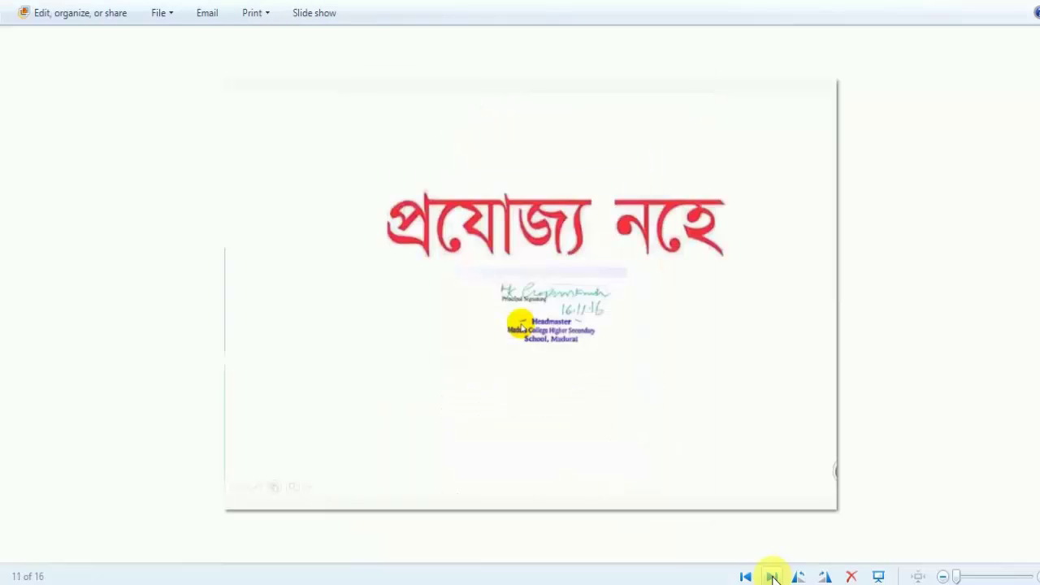
pyautogui.click(771, 576)
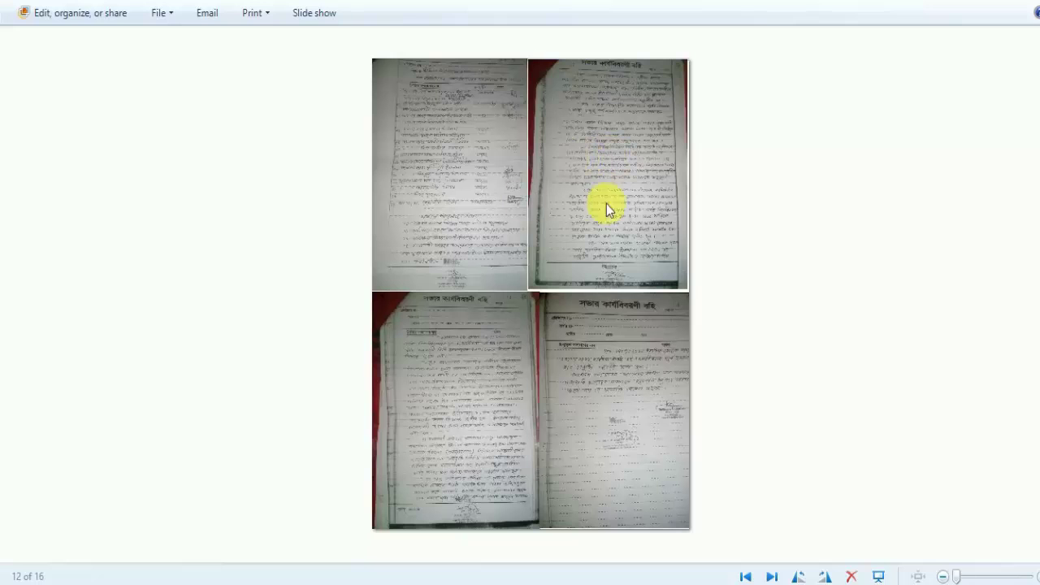
pyautogui.click(771, 576)
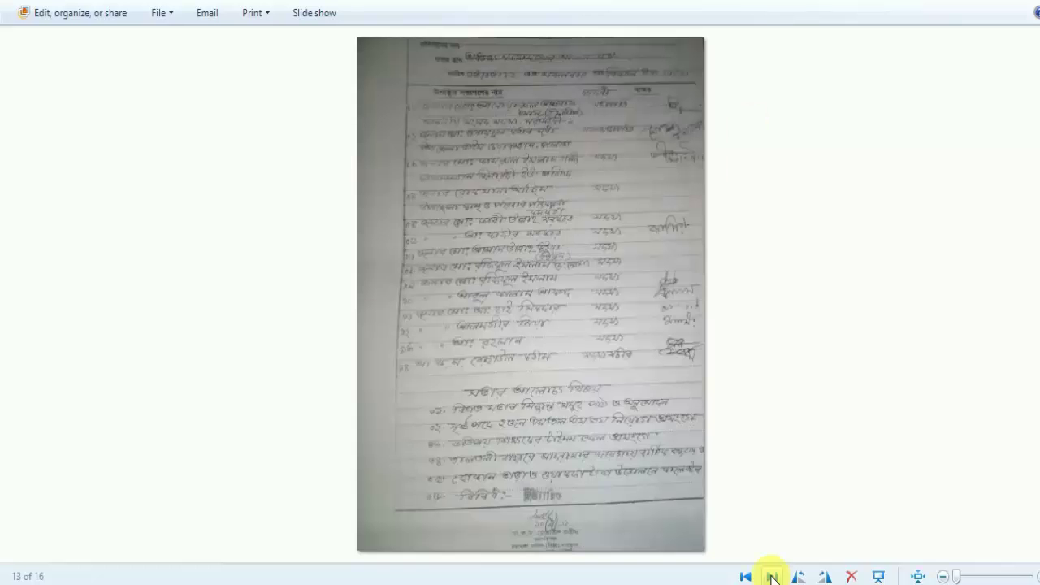
pyautogui.click(772, 576)
pyautogui.click(772, 576)
pyautogui.click(772, 576)
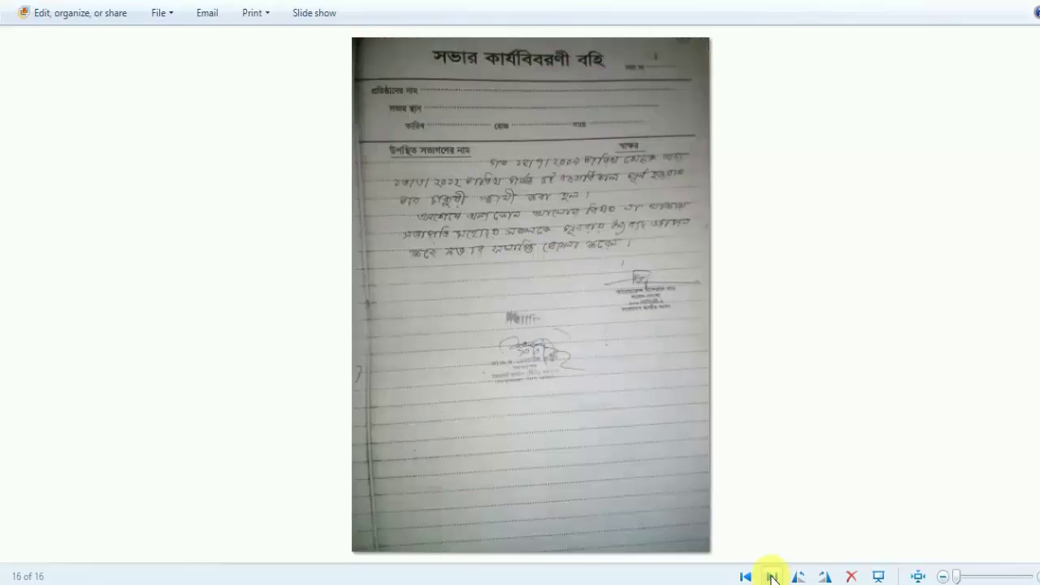
pyautogui.click(772, 576)
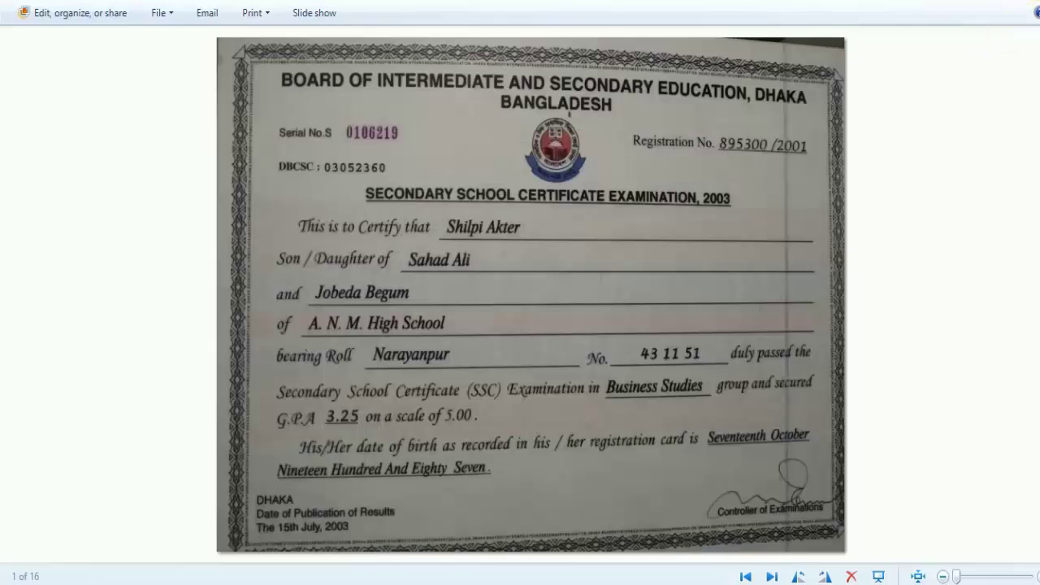
pyautogui.hotkey('alt', 'F4')
pyautogui.press('super+d')
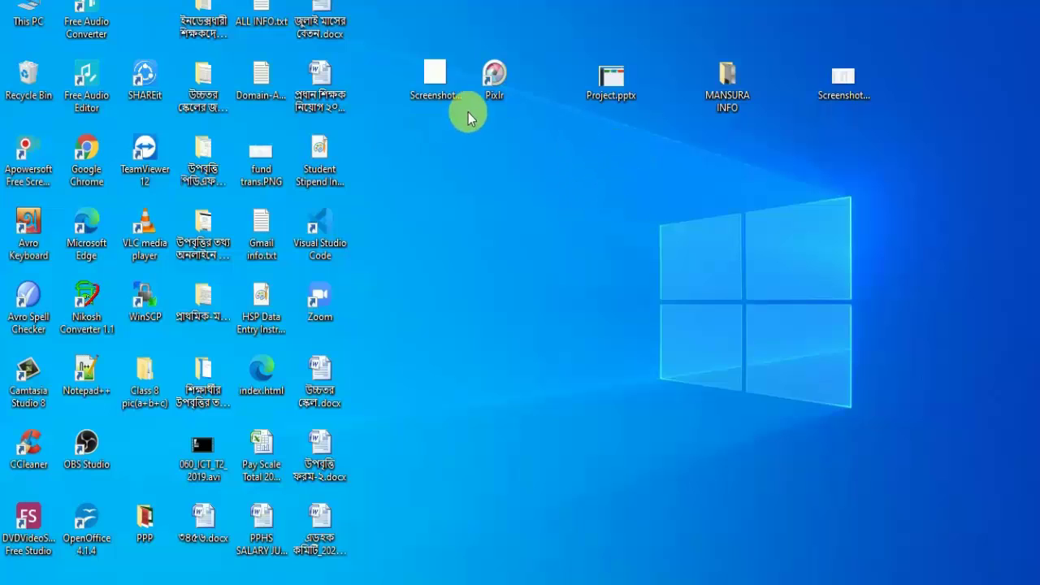
# Check the blank background image Screenshot_2.png on the desktop
pyautogui.doubleClick(431, 81)
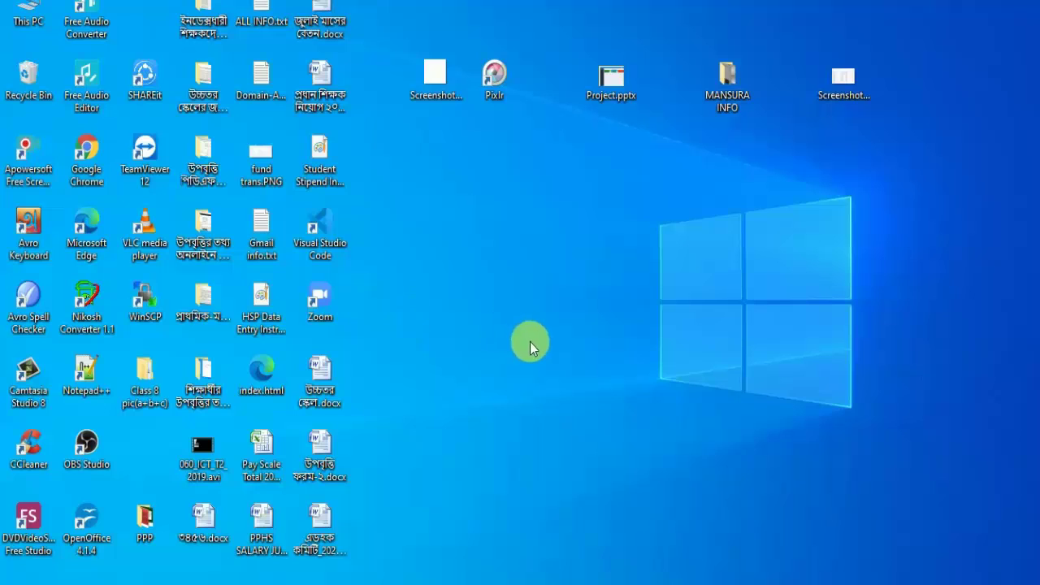
pyautogui.click(431, 70)
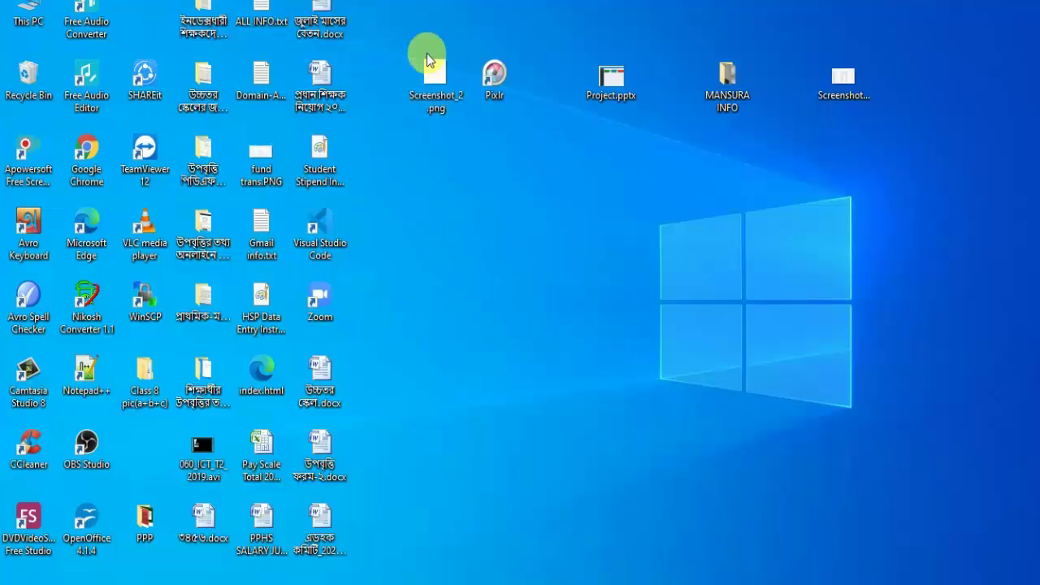
pyautogui.click(435, 73)
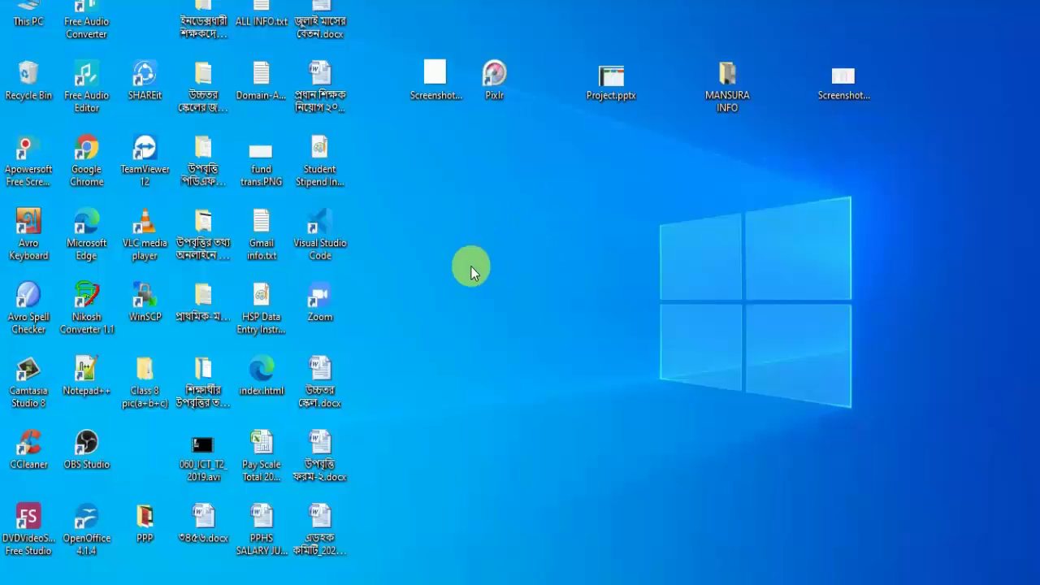
# Launch Pixlr and open the blank image Screenshot_2.png from the Desktop folder as the base canvas
pyautogui.click(491, 75)
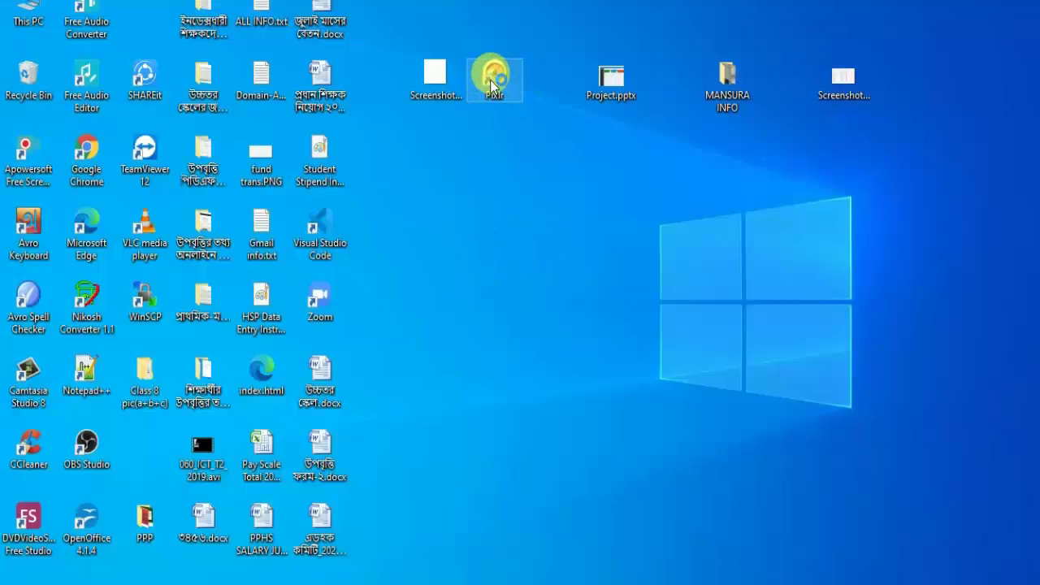
pyautogui.doubleClick(493, 77)
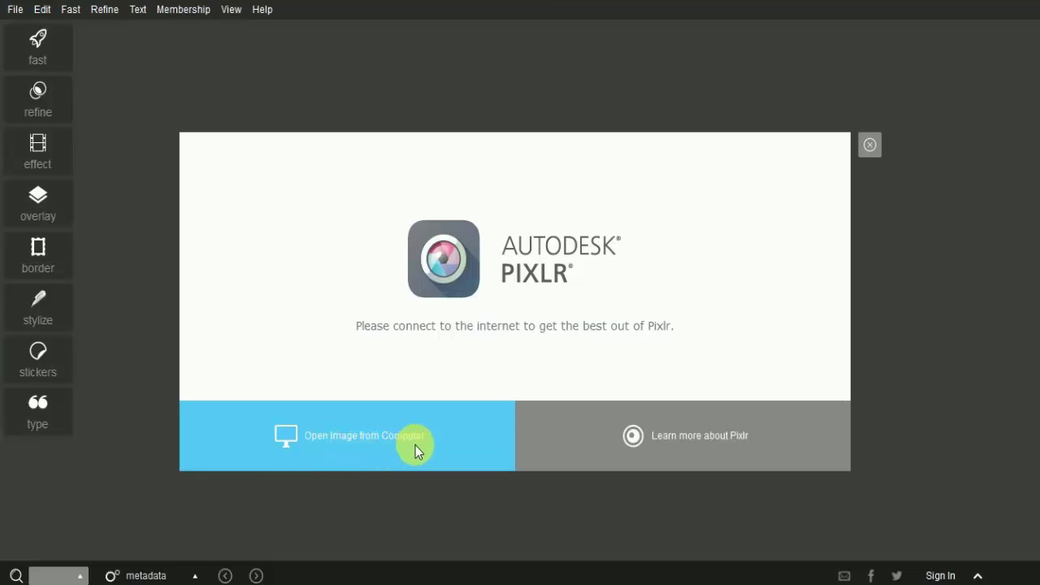
pyautogui.click(364, 437)
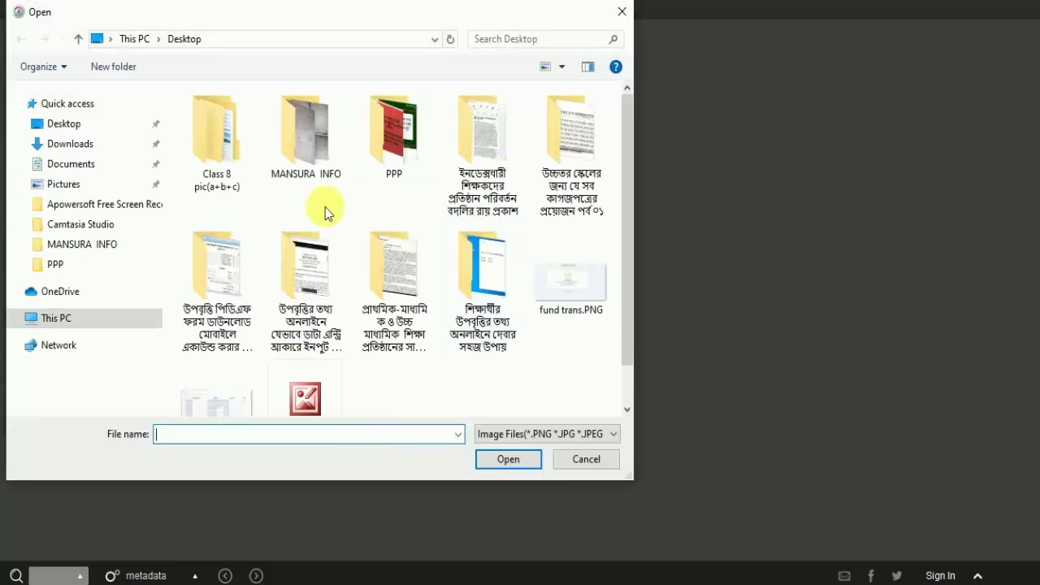
pyautogui.click(76, 125)
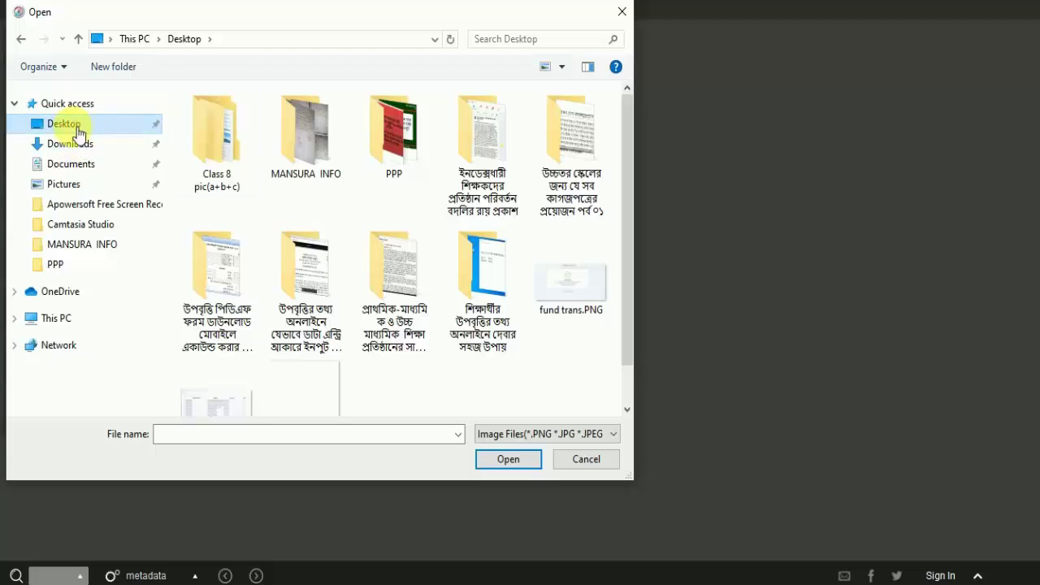
pyautogui.moveTo(627, 157); pyautogui.dragTo(627, 274)
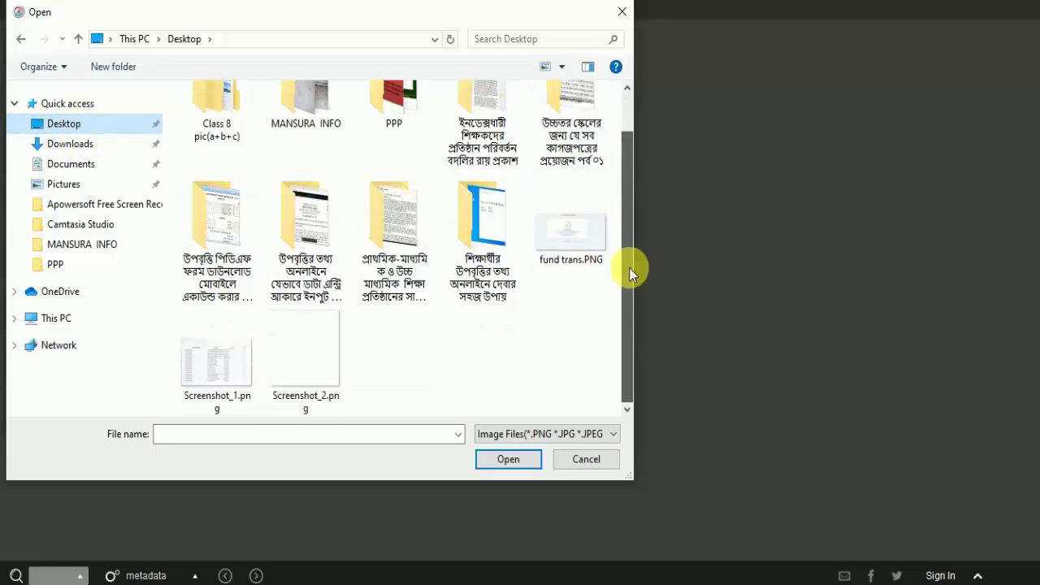
pyautogui.doubleClick(303, 349)
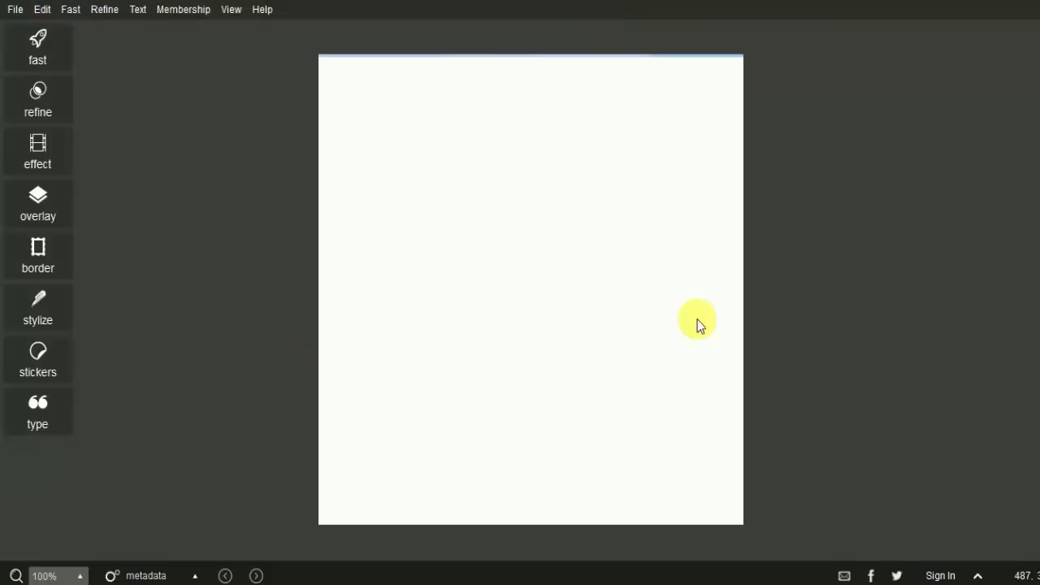
# Add the first resolution page, ক . রেজু -১.jpg, over the blank canvas as a Double Exposure image
pyautogui.click(41, 50)
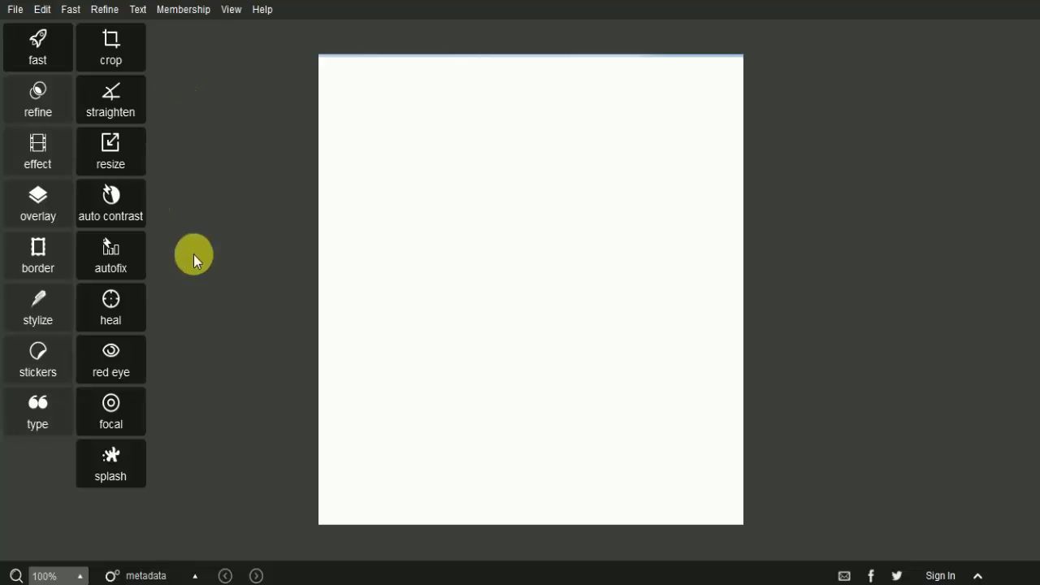
pyautogui.click(108, 12)
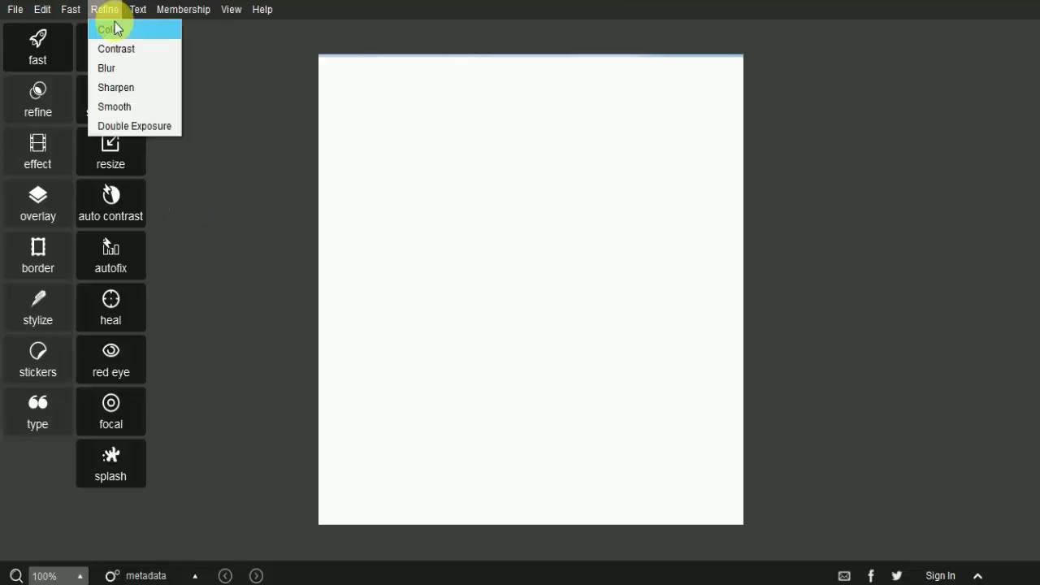
pyautogui.click(128, 128)
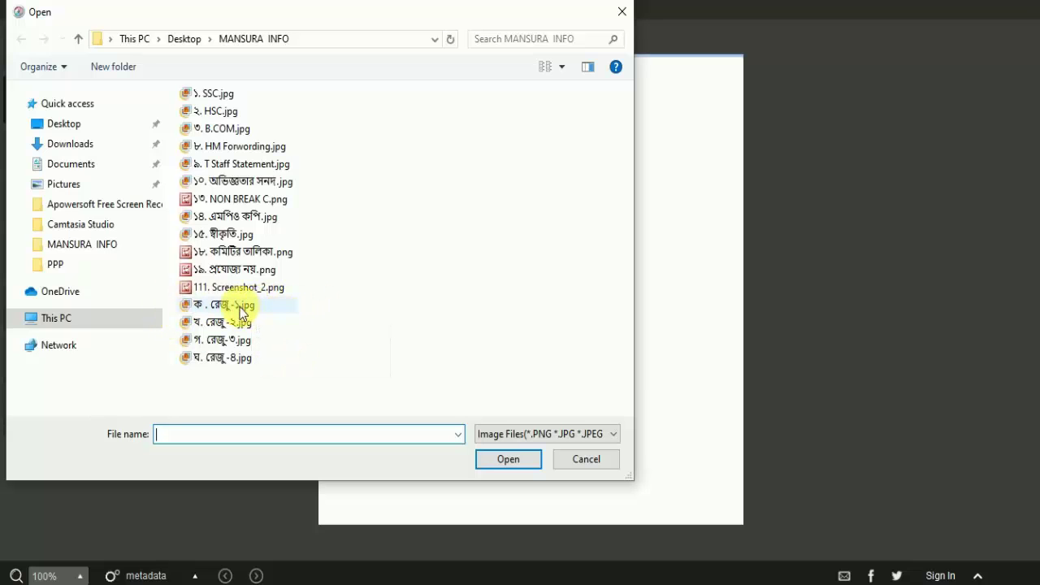
pyautogui.doubleClick(240, 309)
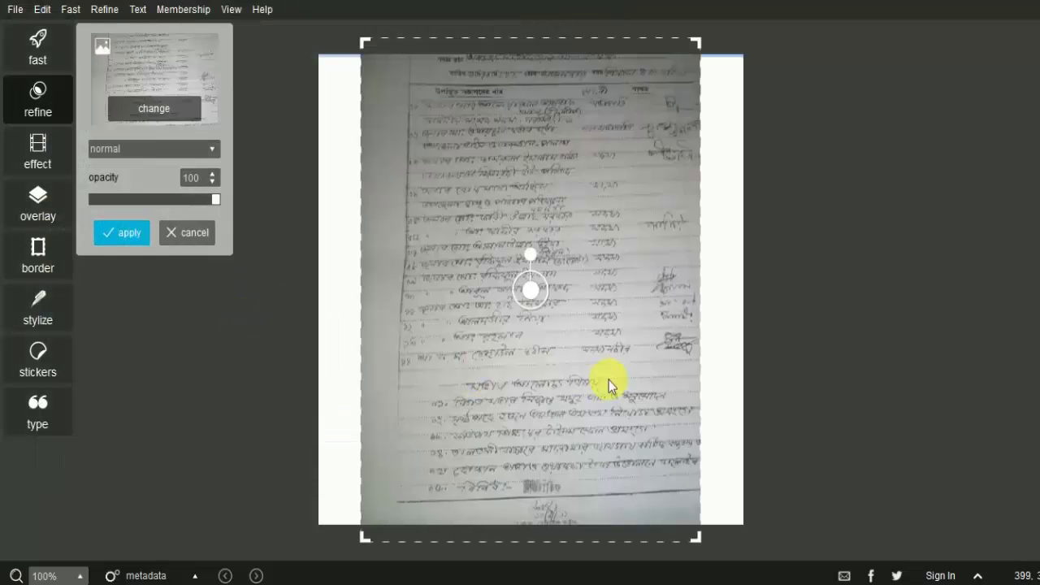
# Shrink the first resolution page to about a third of the canvas width, place it in the canvas's upper-left corner and apply it
pyautogui.moveTo(695, 44); pyautogui.dragTo(520, 328)
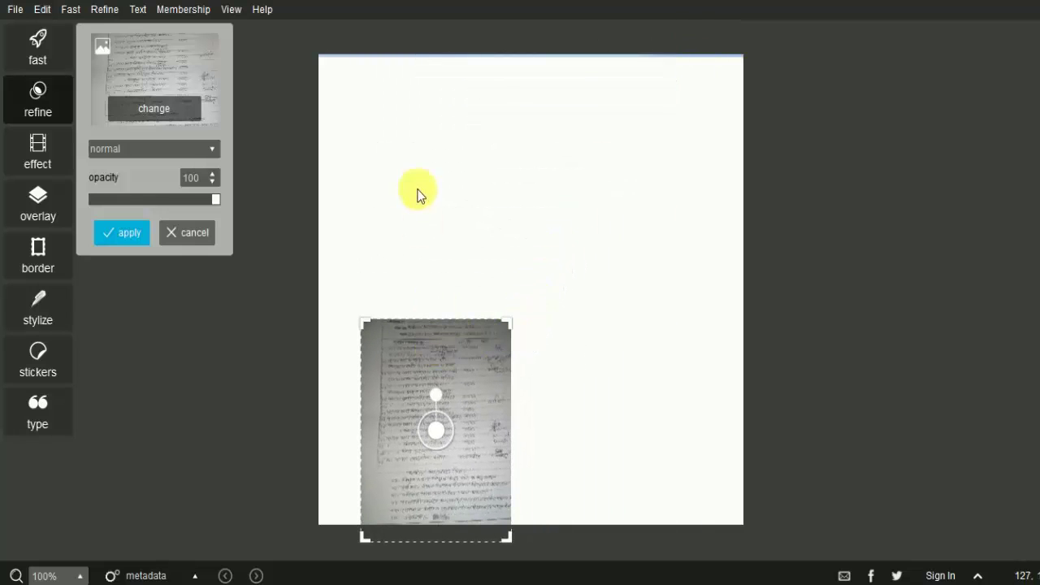
pyautogui.moveTo(431, 427); pyautogui.dragTo(391, 159)
pyautogui.click(123, 236)
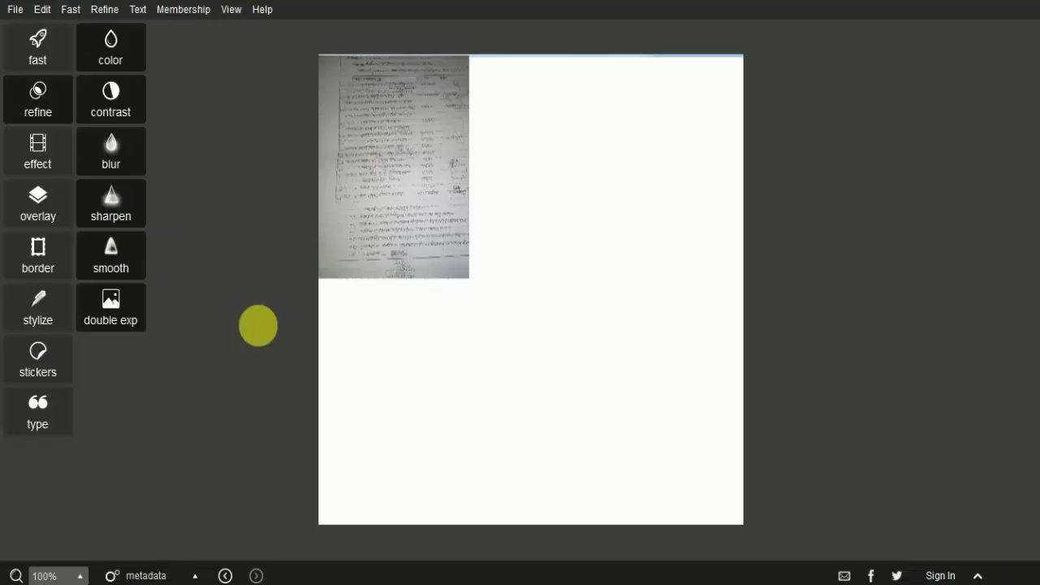
# Add the second resolution page, খ. রেজু -২.jpg, to the canvas as another Double Exposure image
pyautogui.click(110, 301)
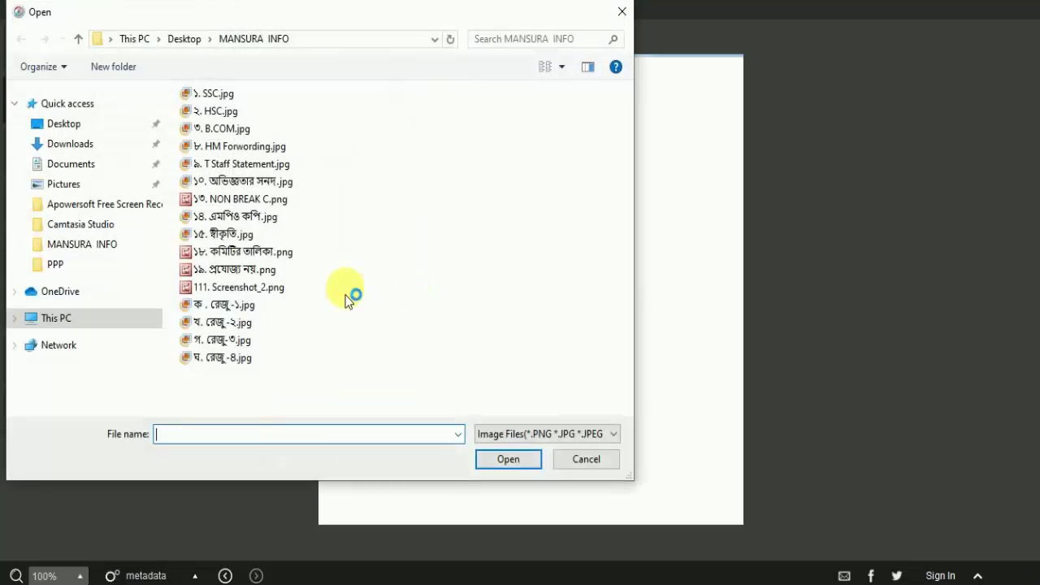
pyautogui.doubleClick(243, 321)
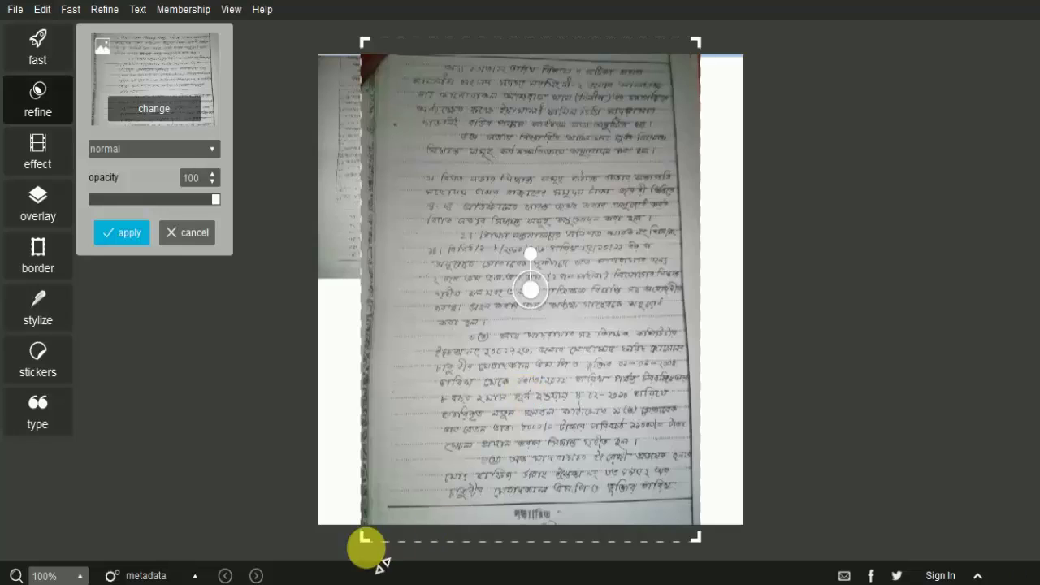
# Shrink the second resolution page to about the first page's size, place it directly to the first page's right and apply it
pyautogui.moveTo(374, 555); pyautogui.dragTo(515, 235)
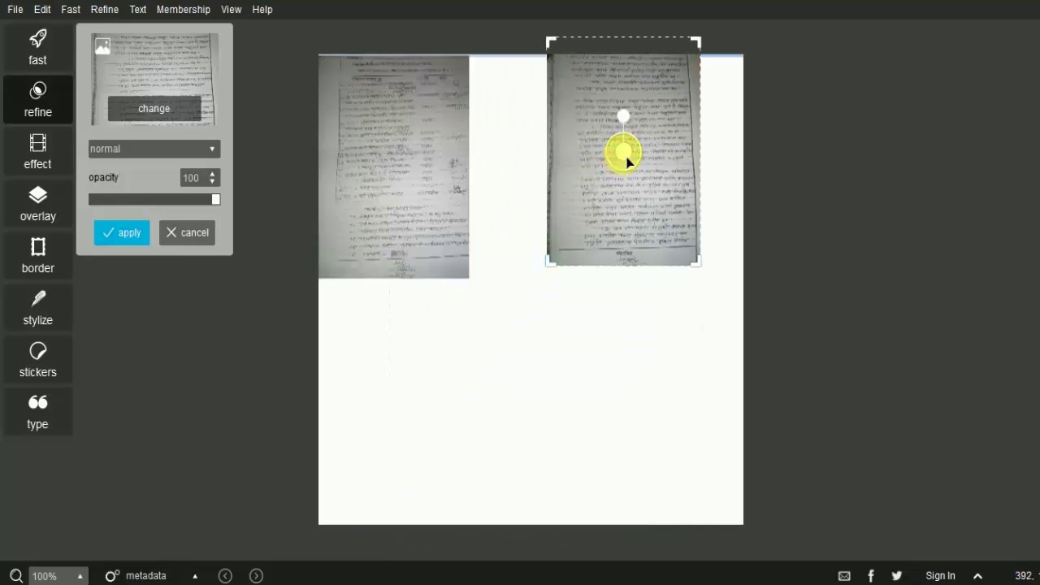
pyautogui.moveTo(623, 158); pyautogui.dragTo(549, 179)
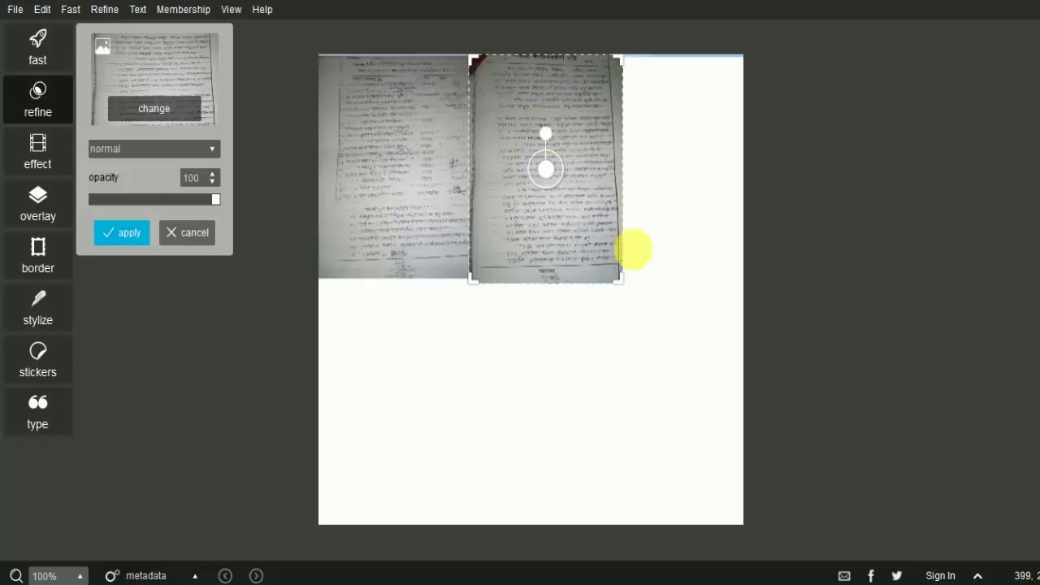
pyautogui.click(126, 232)
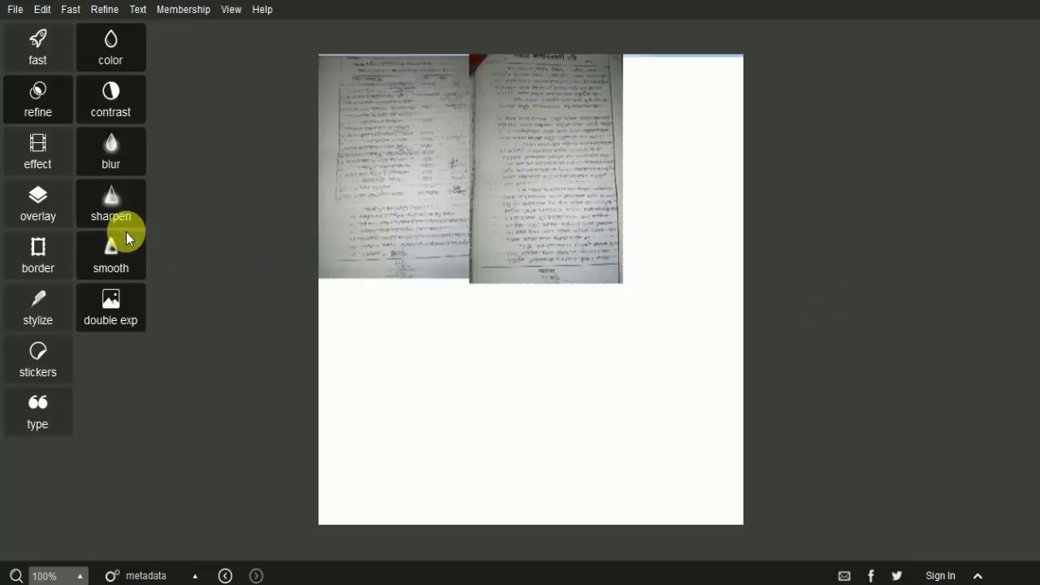
# Add গ. রেজু-৩.jpg as a Double Exposure image, shrink it to the first page's width, place it directly below that page and apply it
pyautogui.click(111, 297)
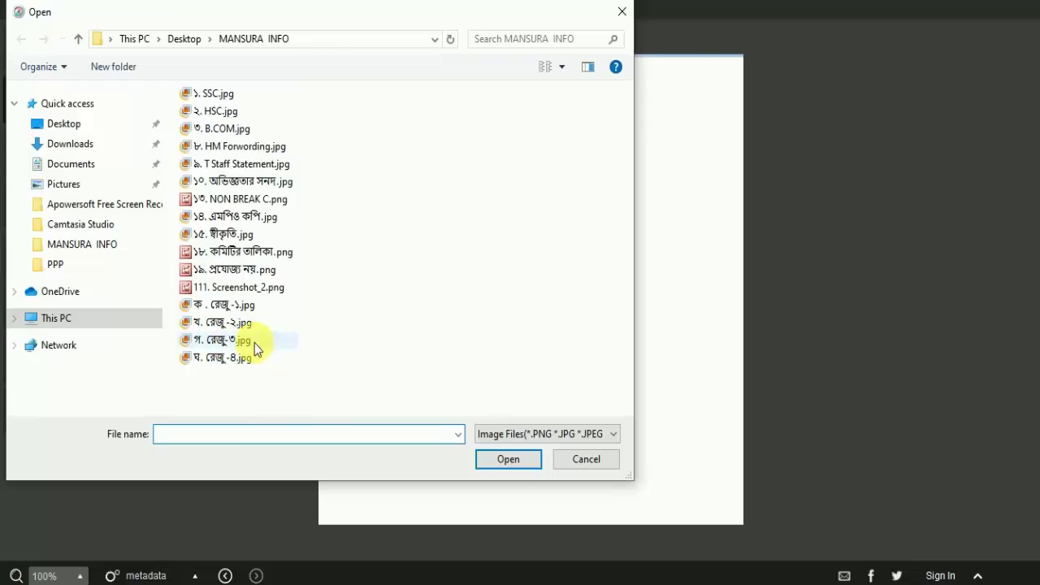
pyautogui.doubleClick(255, 343)
pyautogui.moveTo(374, 556); pyautogui.dragTo(554, 248)
pyautogui.moveTo(596, 209); pyautogui.dragTo(474, 395)
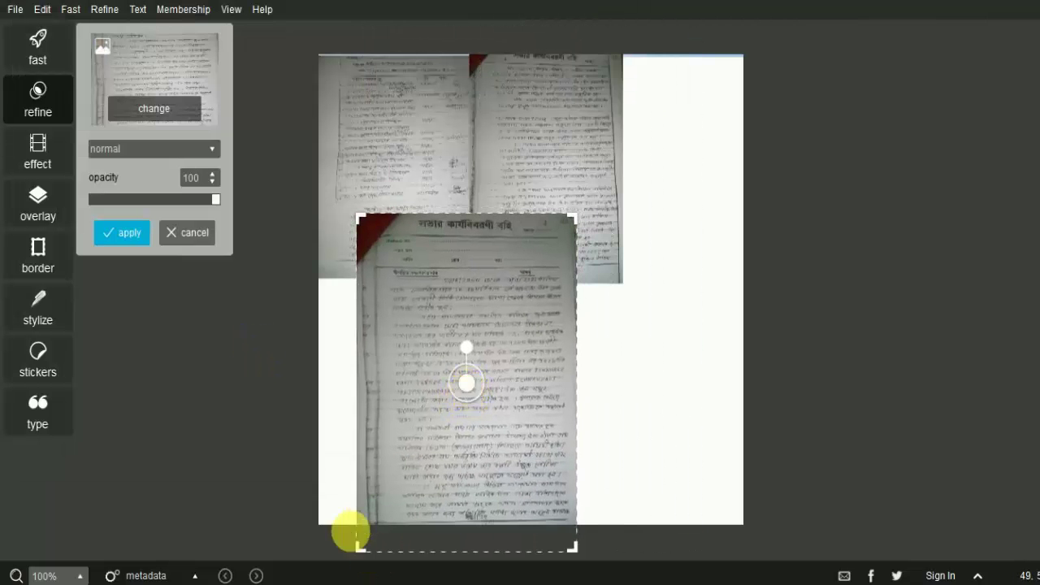
pyautogui.moveTo(348, 534); pyautogui.dragTo(442, 425)
pyautogui.moveTo(513, 320); pyautogui.dragTo(388, 387)
pyautogui.moveTo(447, 485); pyautogui.dragTo(468, 507)
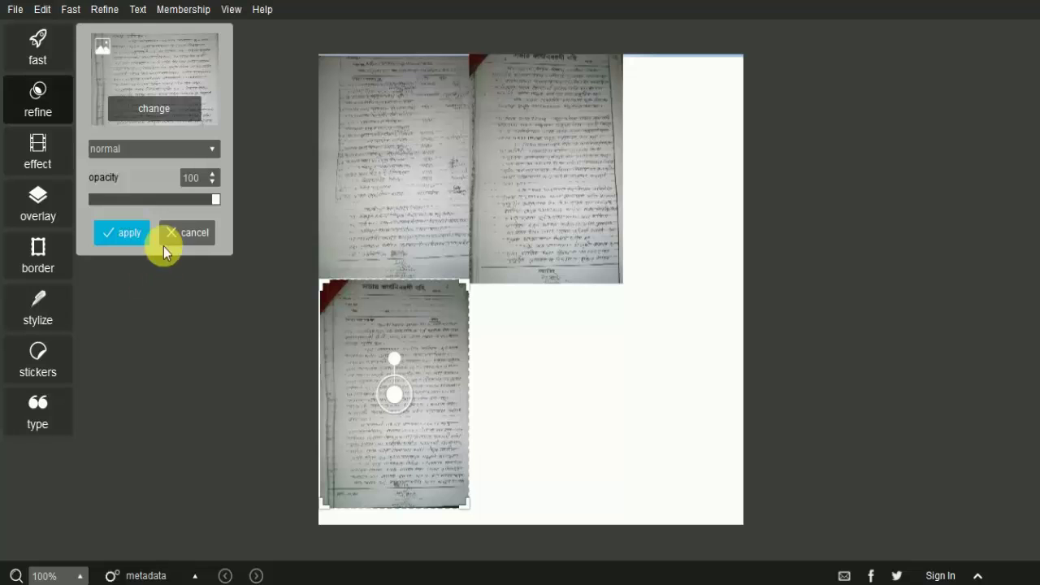
pyautogui.click(124, 233)
# Add ঘ. রেজু -৪.jpg as a Double Exposure image, shrink it and place it below the second page, beside the third
pyautogui.click(105, 297)
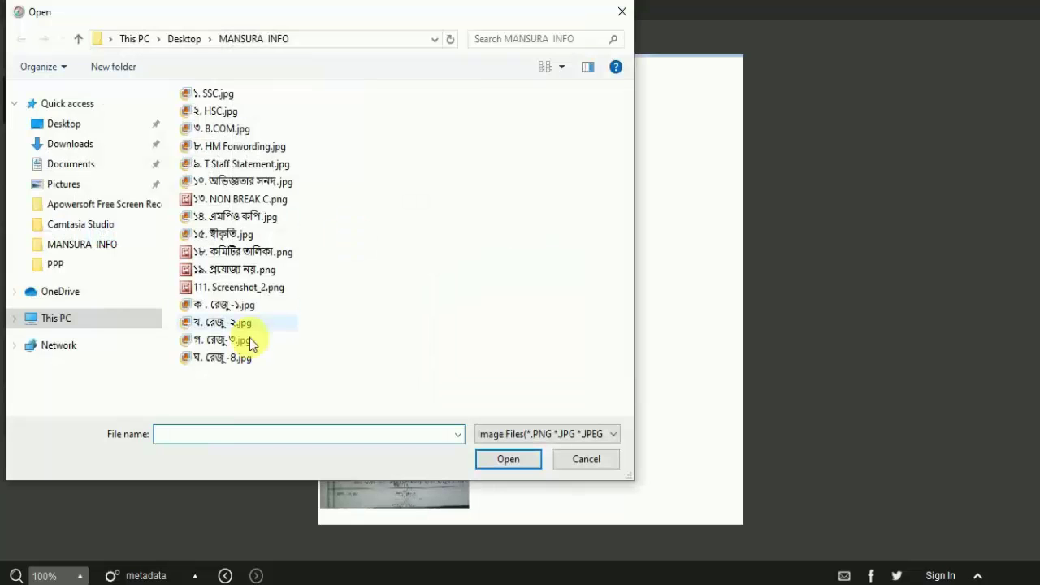
pyautogui.doubleClick(241, 359)
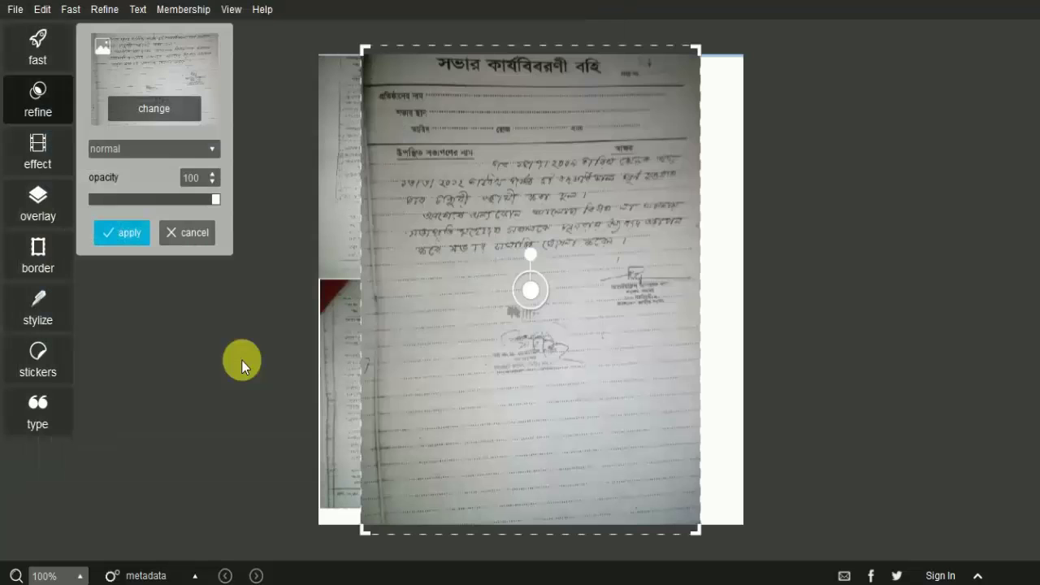
pyautogui.moveTo(388, 522); pyautogui.dragTo(528, 290)
pyautogui.moveTo(612, 168); pyautogui.dragTo(561, 399)
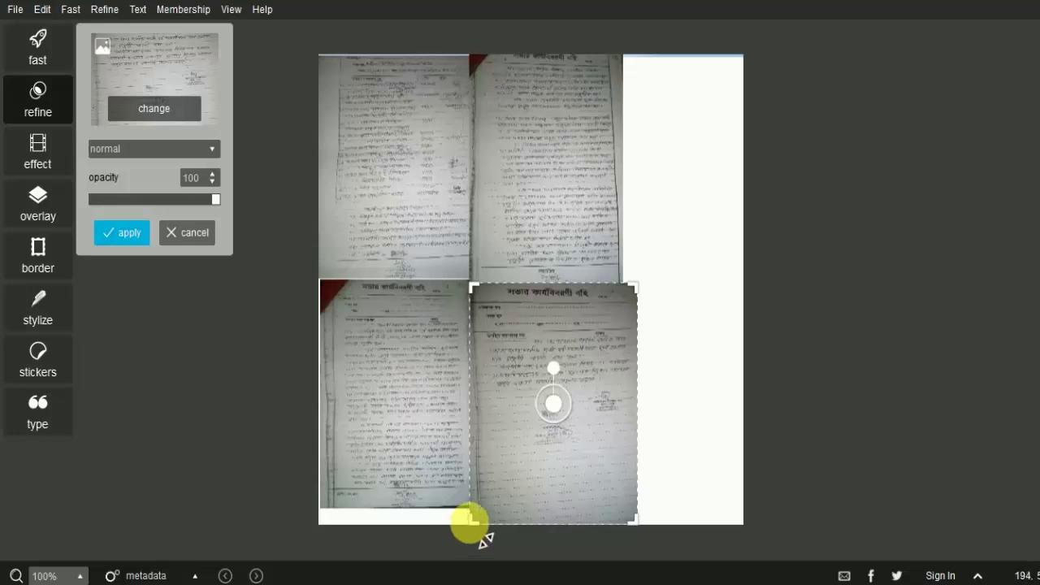
# Fine-tune the fourth page's size to match the second page's width and the third page's lower edge, and apply it
pyautogui.moveTo(470, 523)
pyautogui.mouseDown()
pyautogui.moveTo(479, 502)
pyautogui.moveTo(469, 515)
pyautogui.mouseUp()
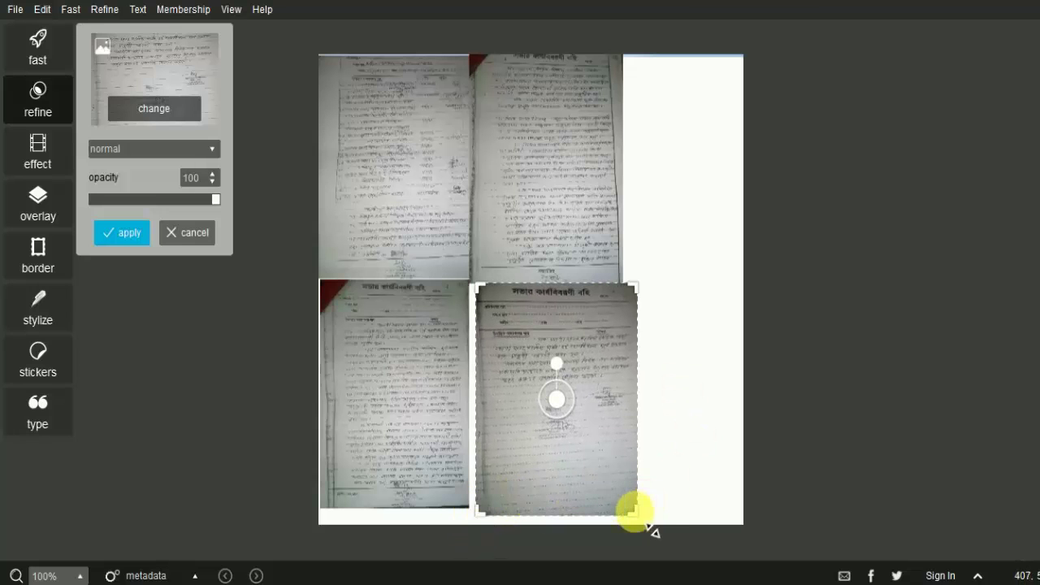
pyautogui.moveTo(634, 512); pyautogui.dragTo(619, 493)
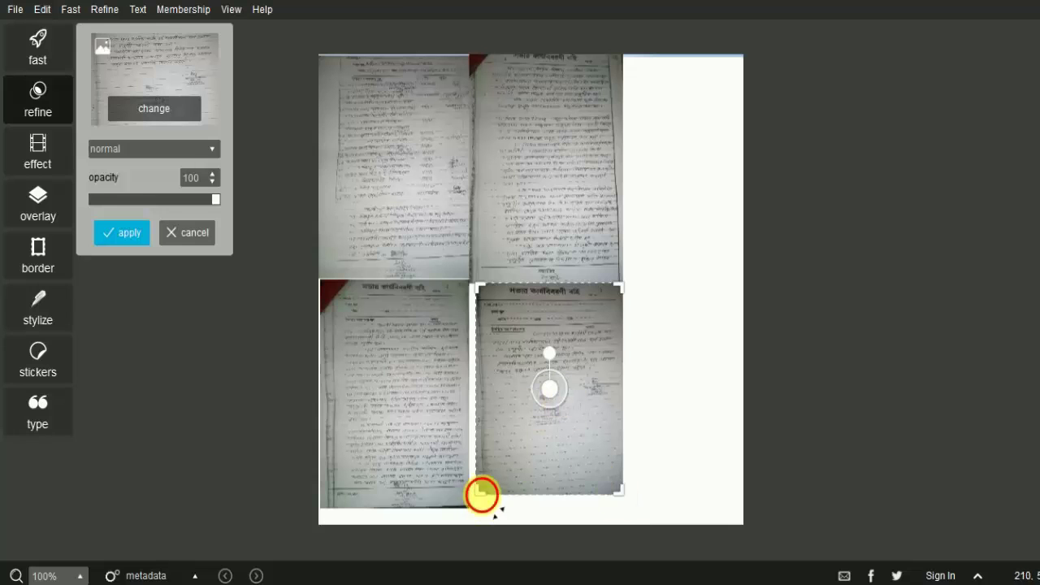
pyautogui.moveTo(481, 493); pyautogui.dragTo(472, 505)
pyautogui.moveTo(622, 284); pyautogui.dragTo(619, 290)
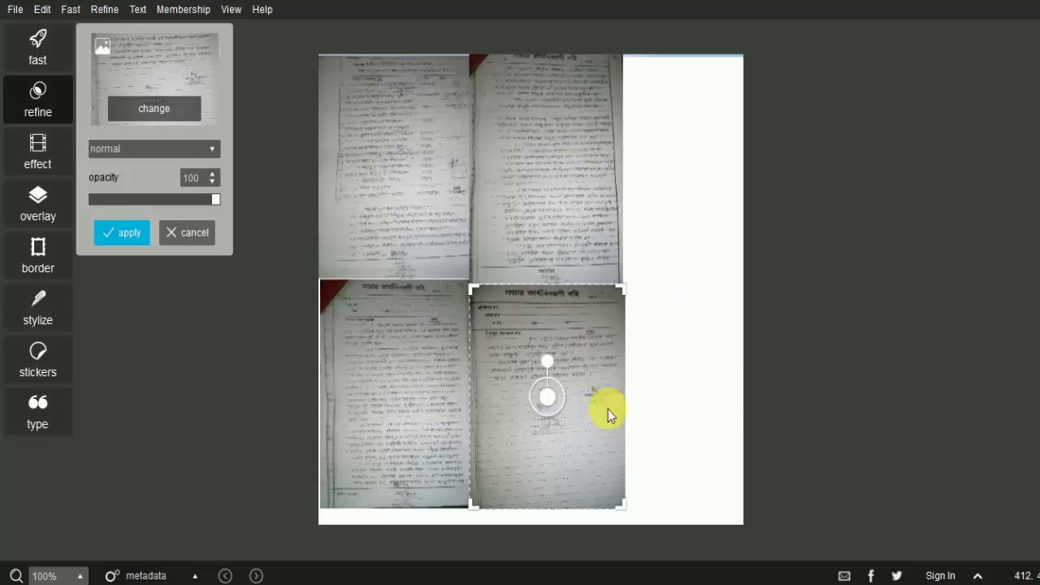
pyautogui.click(126, 231)
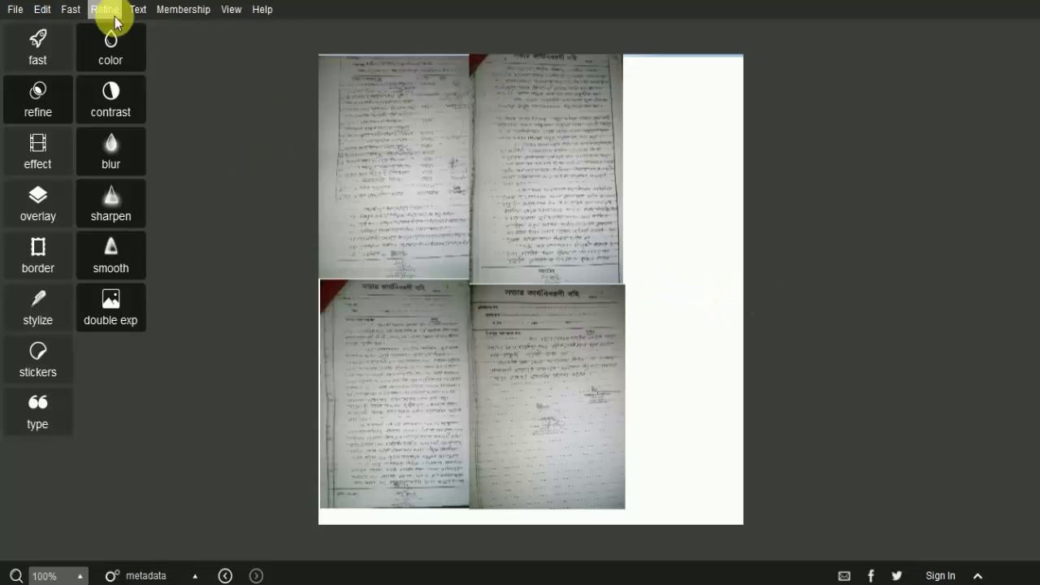
# Start cropping the canvas to the four pages, trimming the blank area on their right to about 384 by 556 px
pyautogui.click(34, 44)
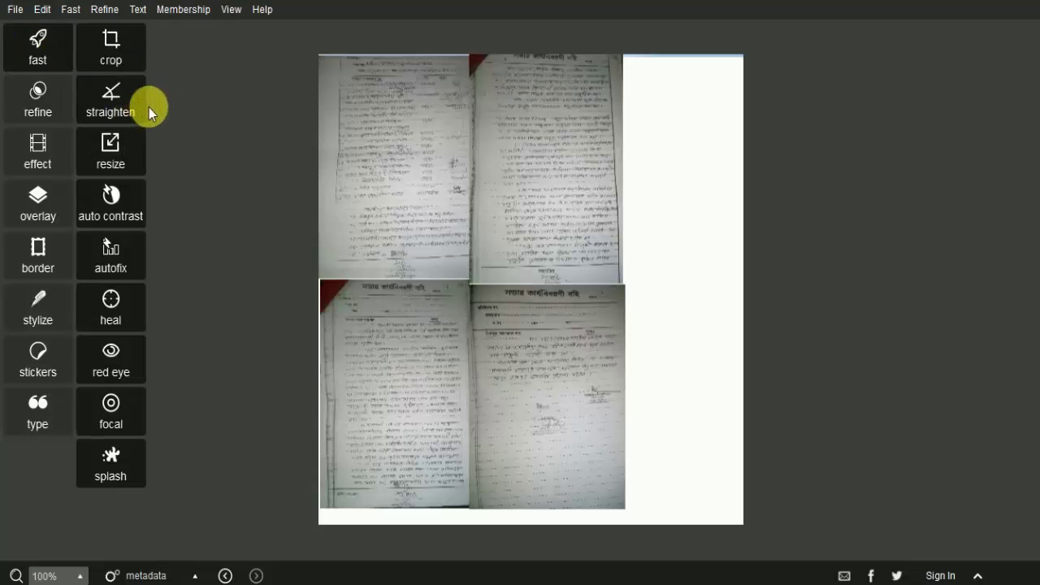
pyautogui.click(111, 41)
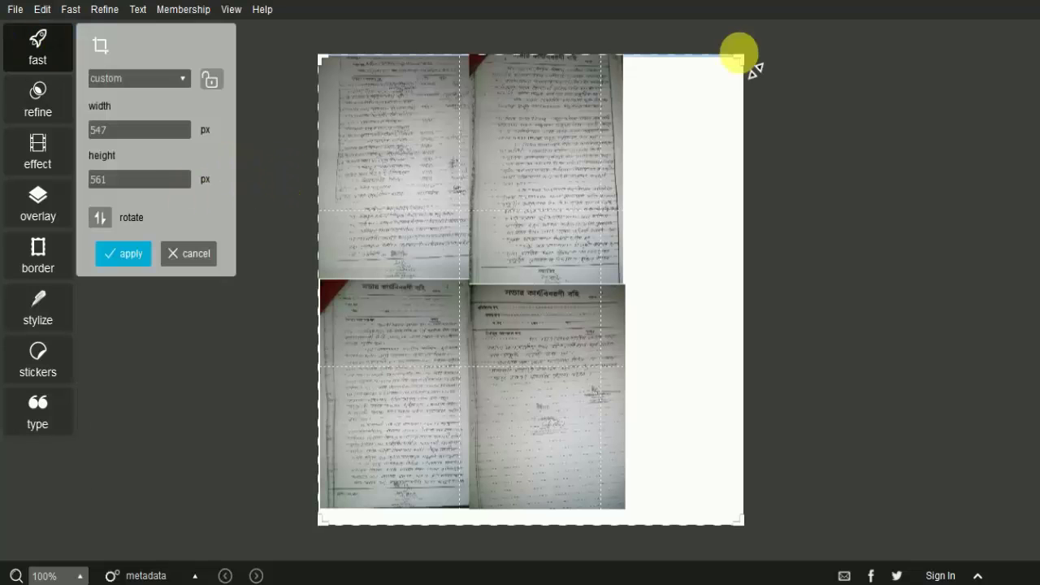
pyautogui.moveTo(737, 52); pyautogui.dragTo(611, 64)
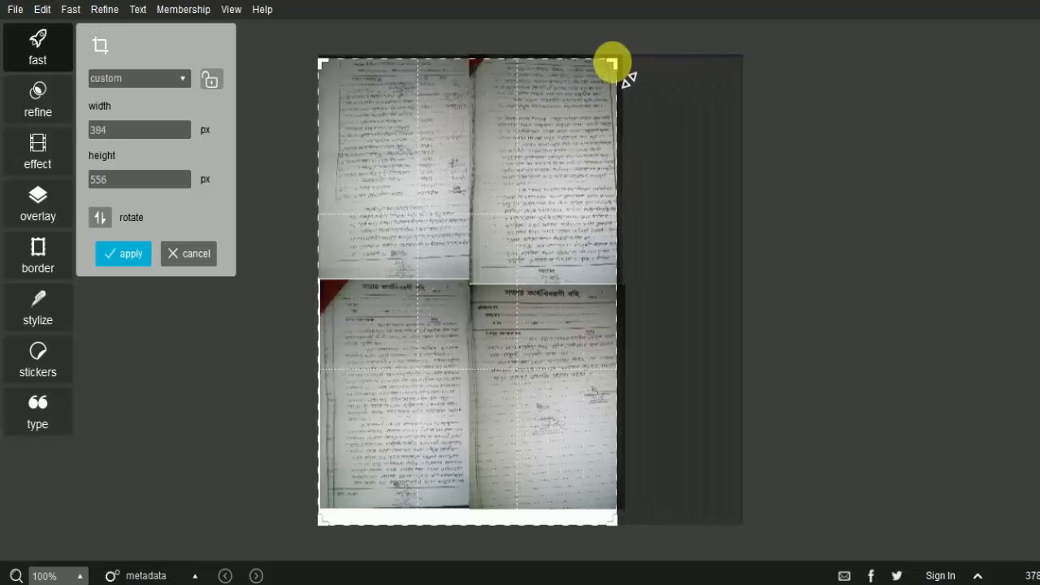